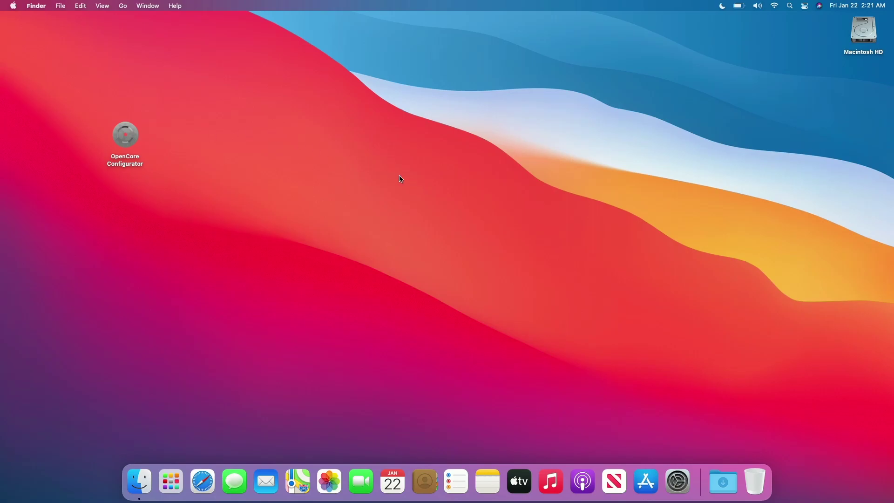
Create an untitled folder on the desktop, keeping its default name
right_click(386, 158)
click(394, 163)
click(400, 225)
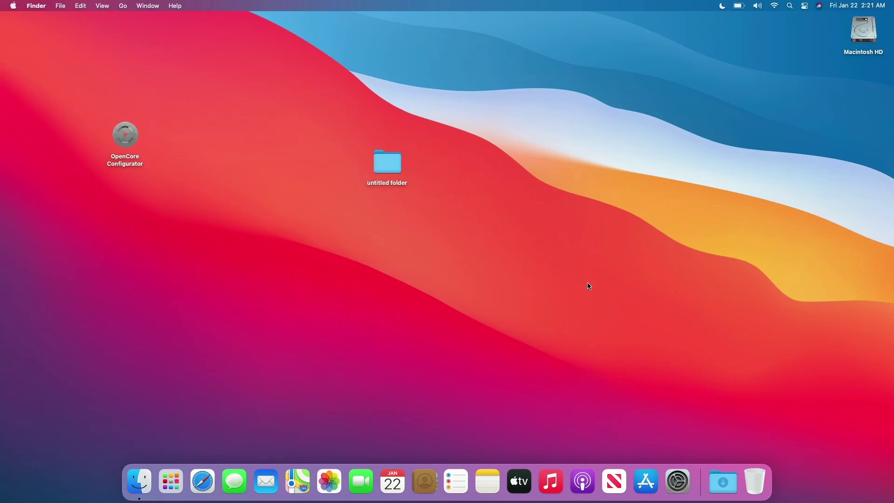
Add new untitled folders inside the Downloads and Documents folders
click(723, 481)
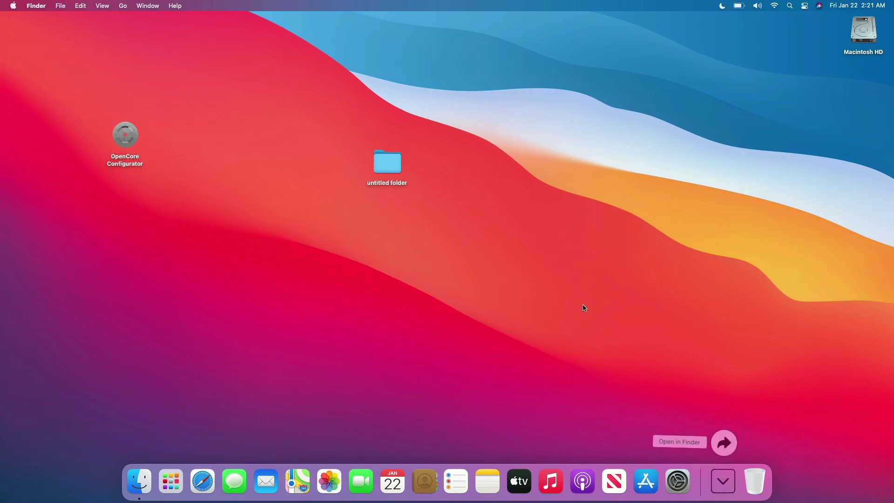
click(724, 443)
right_click(373, 127)
click(379, 131)
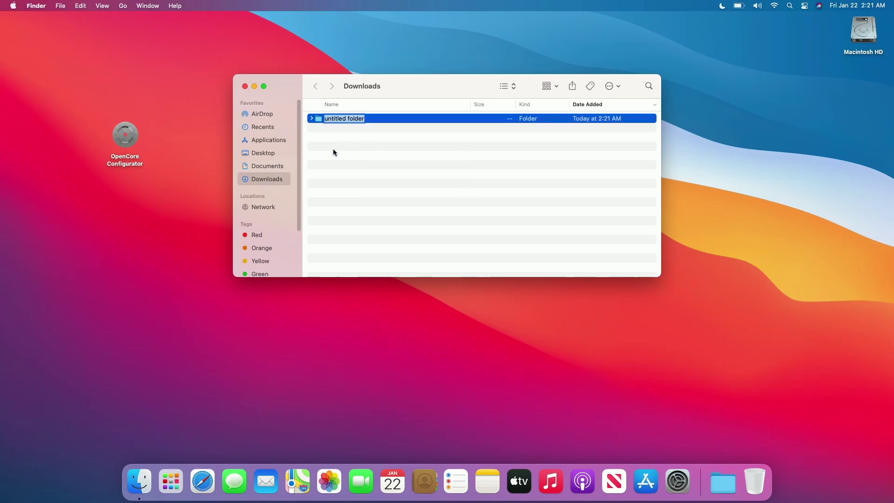
click(268, 167)
right_click(357, 144)
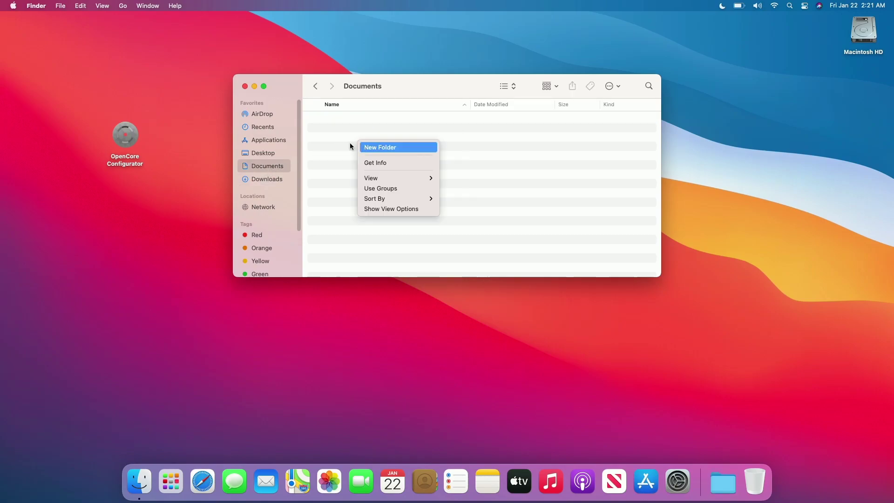
click(351, 144)
Close the Finder window, then create a second desktop folder and drag it to the Trash
click(252, 153)
click(261, 140)
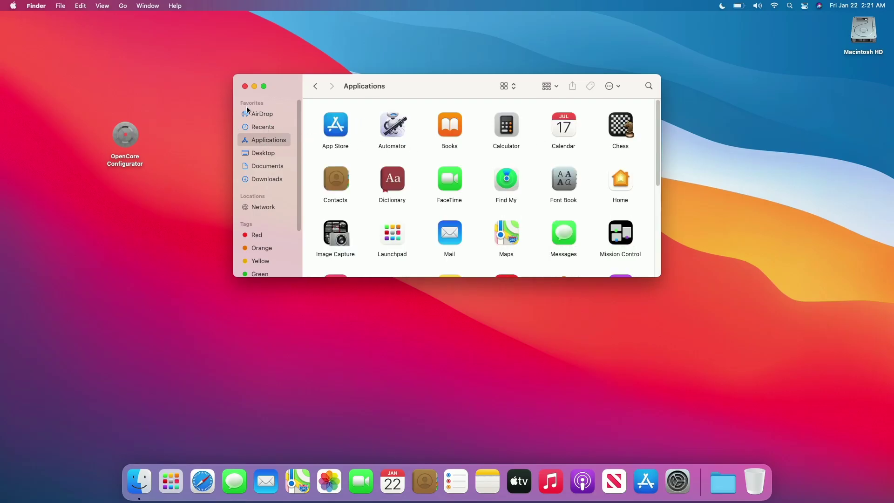
click(245, 86)
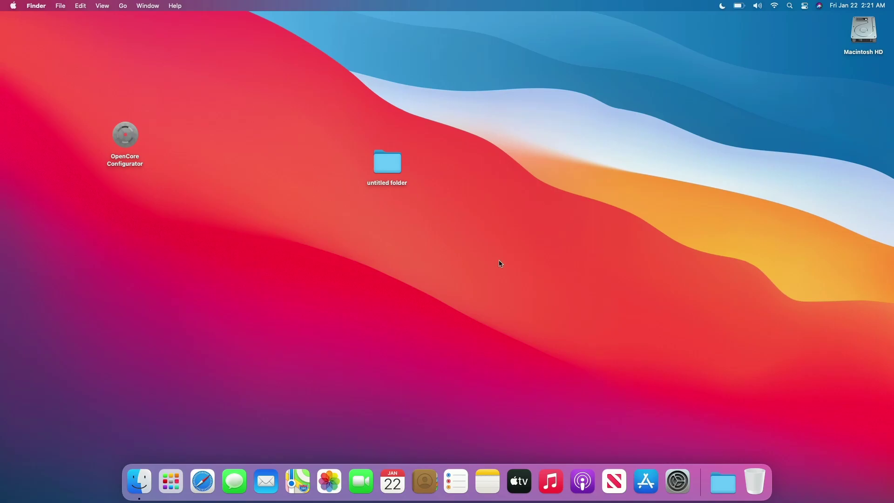
right_click(488, 208)
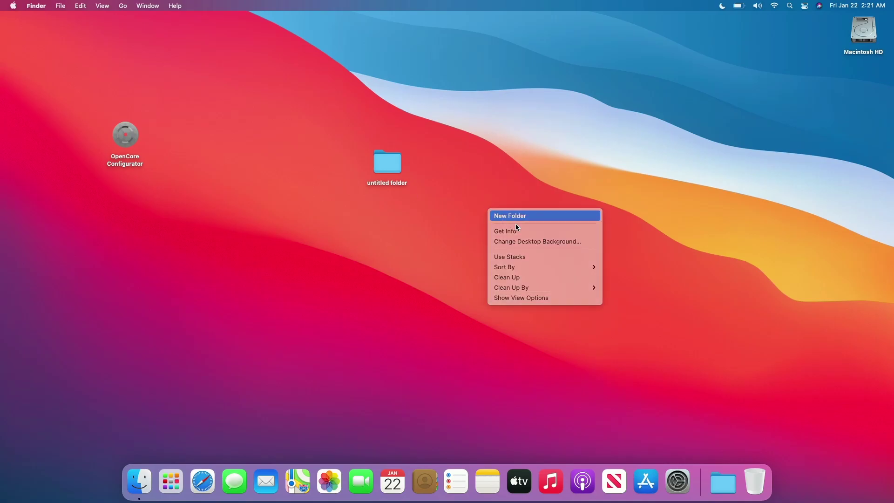
click(510, 214)
drag(478, 218, 747, 479)
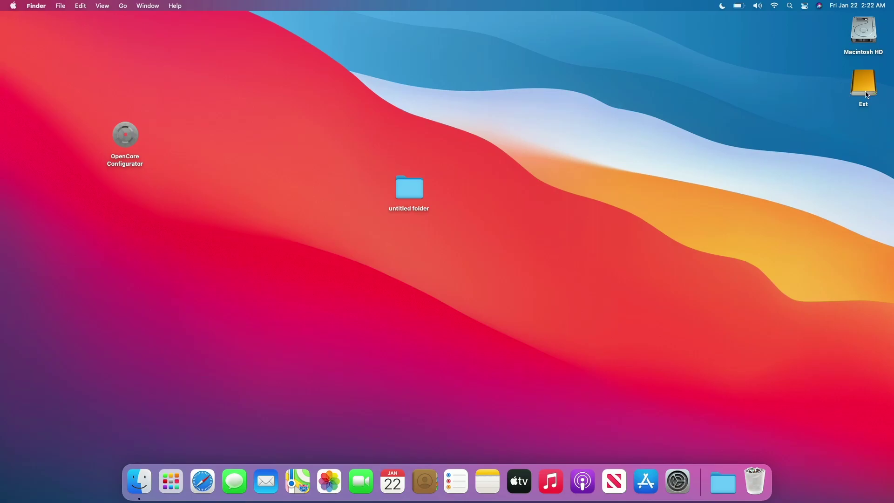
Launch Disk Utility from the Utilities folder
click(123, 5)
click(172, 157)
double_click(453, 184)
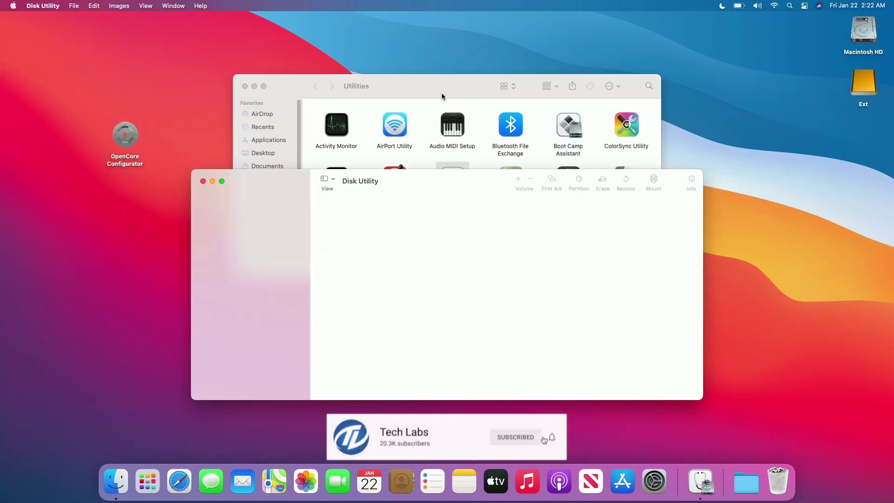
Erase the Seagate BUP Slim Media drive as Mac OS Extended (Journaled)
click(253, 289)
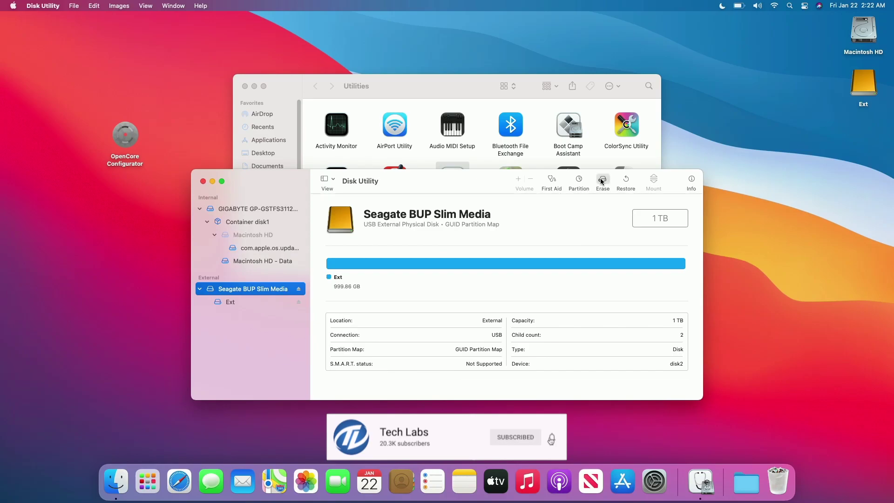
click(602, 182)
click(475, 294)
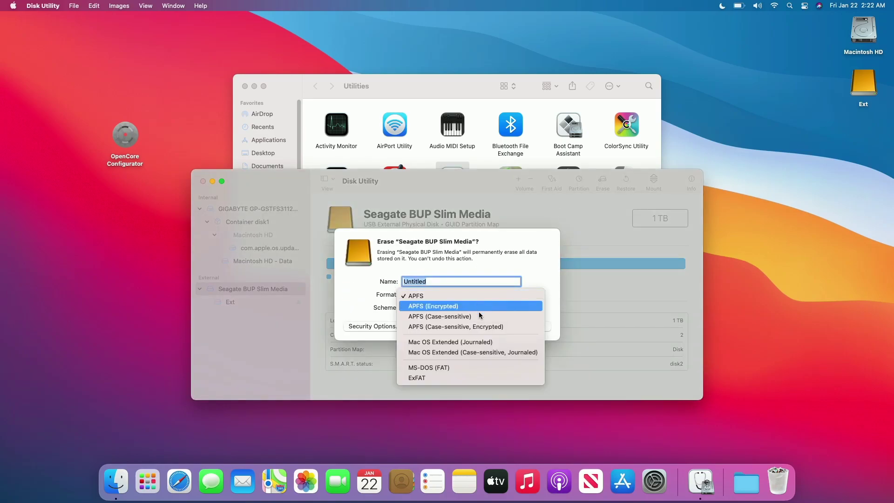
click(488, 342)
click(535, 326)
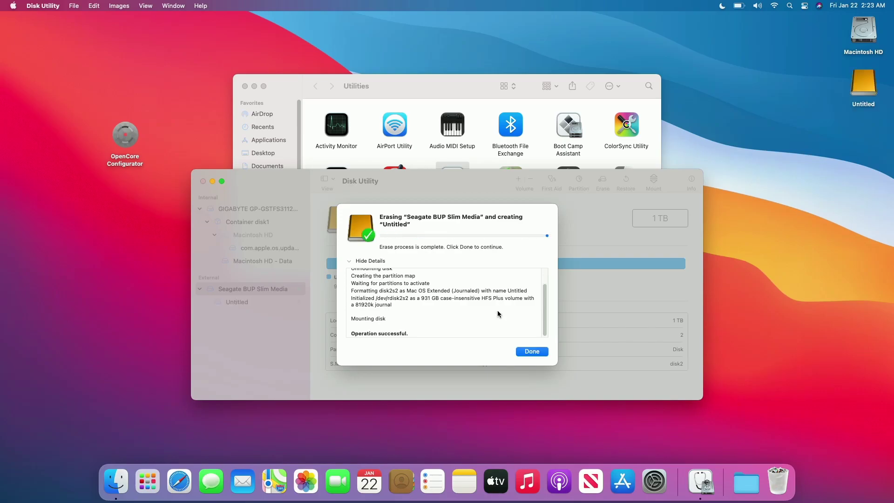
click(531, 351)
Quit Disk Utility, close the Utilities window, and tidy up the desktop icons
click(203, 181)
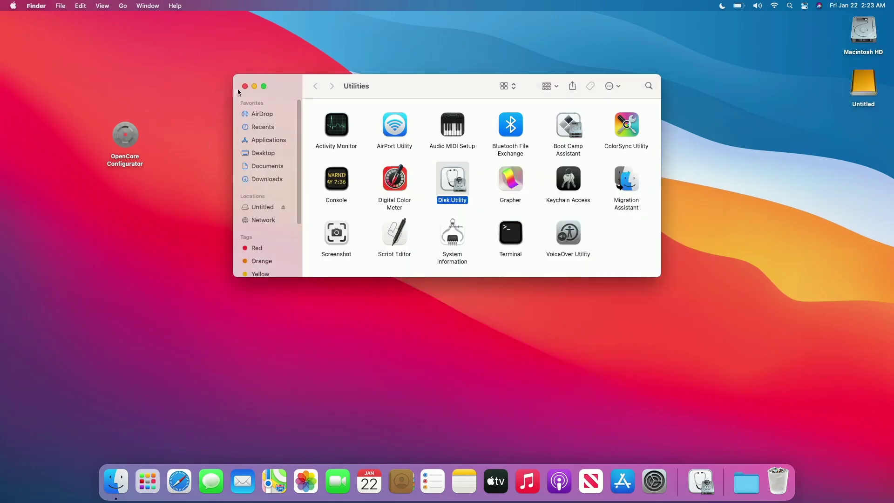
click(244, 86)
right_click(325, 86)
click(316, 165)
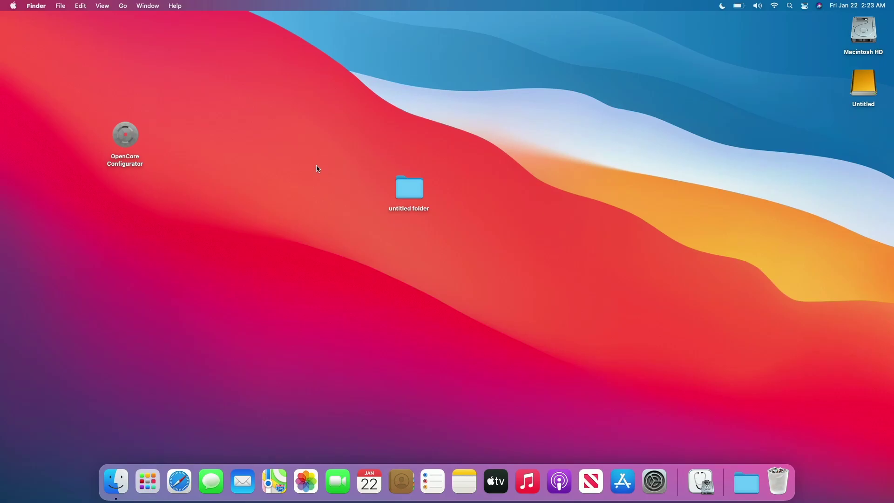
In Time Machine preferences, select the 1 TB Untitled drive as the backup disk
click(654, 481)
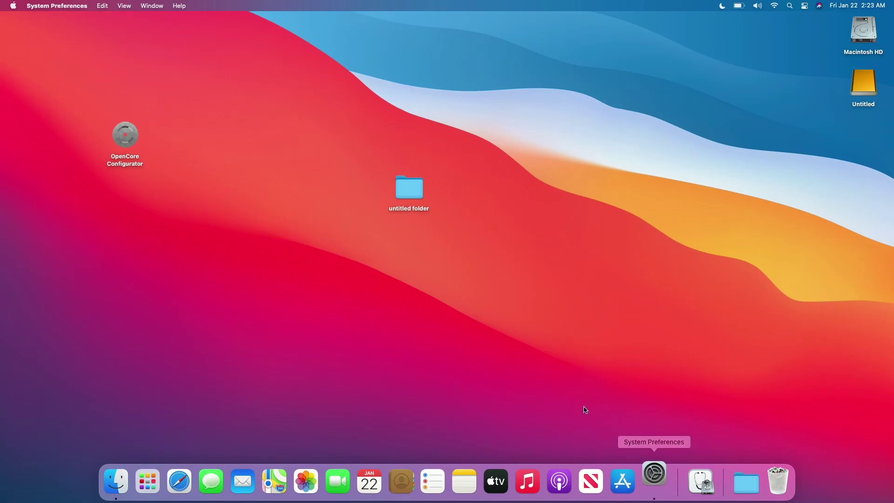
click(505, 302)
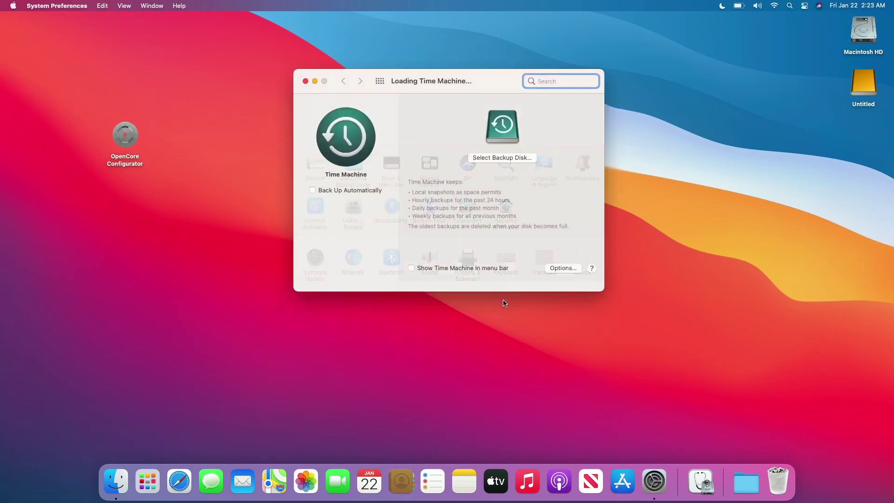
click(498, 157)
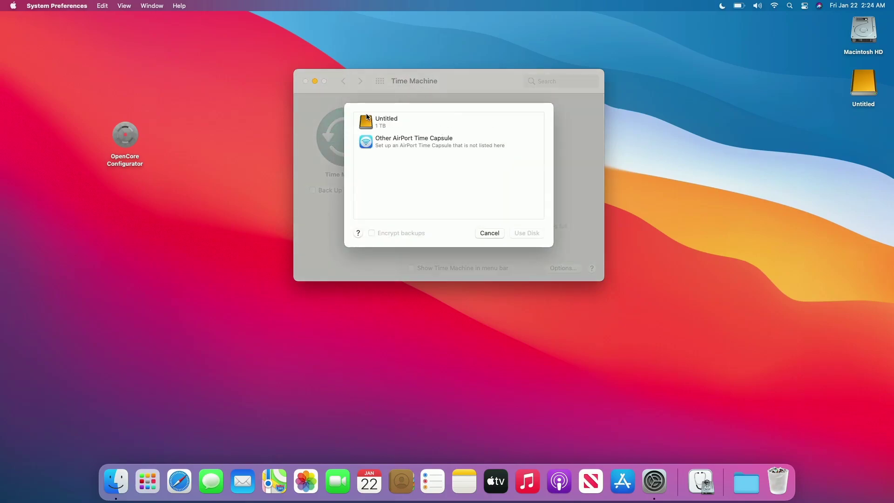
click(385, 123)
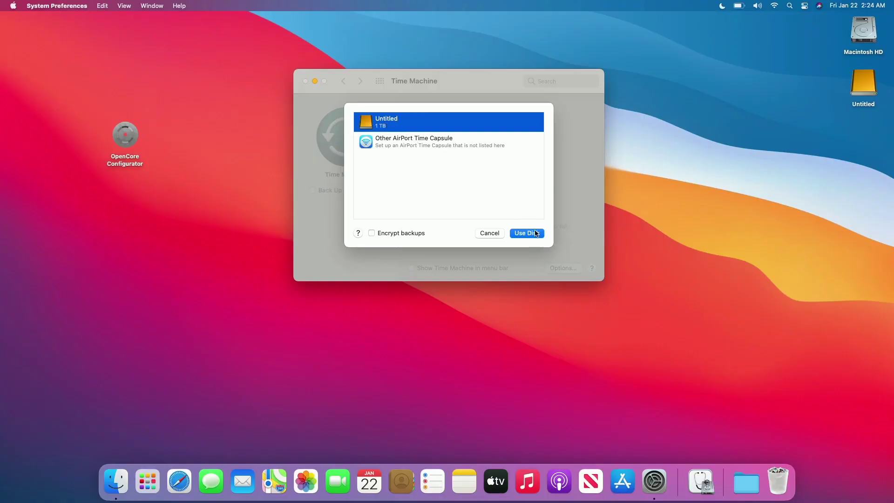
Use the Untitled disk and let Time Machine finish its first backup
click(535, 233)
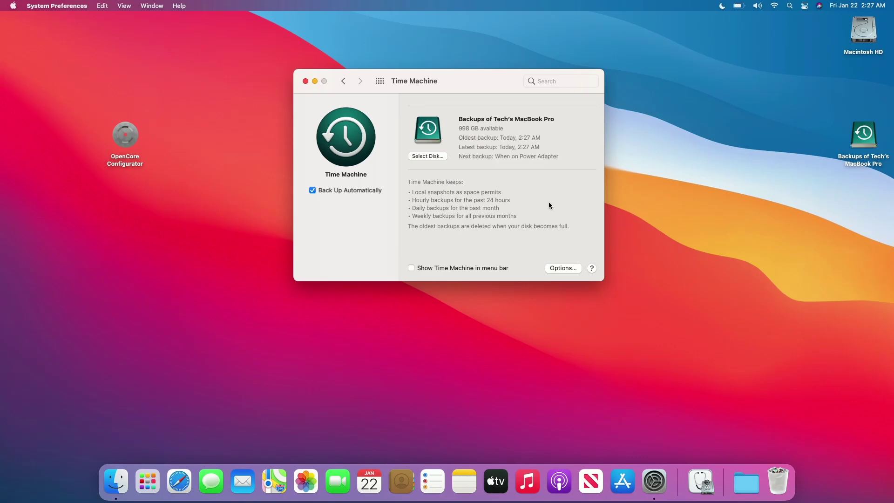
Close Time Machine settings and permanently empty the Trash
click(305, 81)
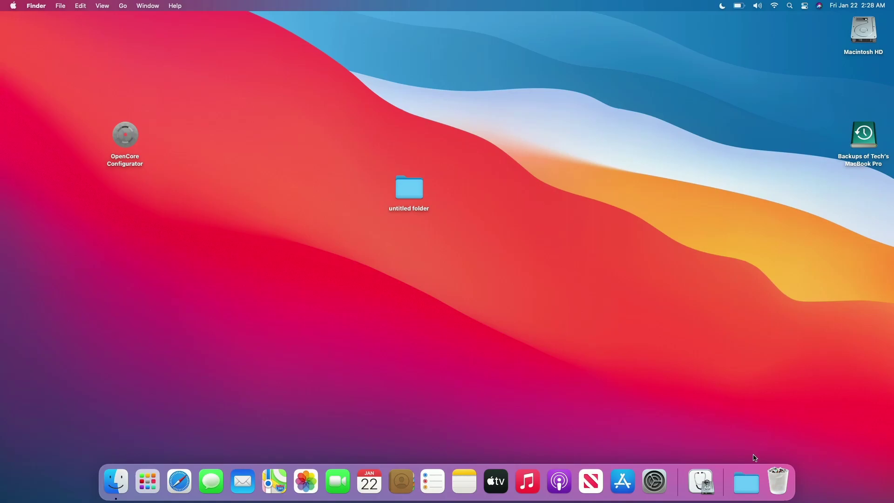
right_click(772, 472)
click(782, 446)
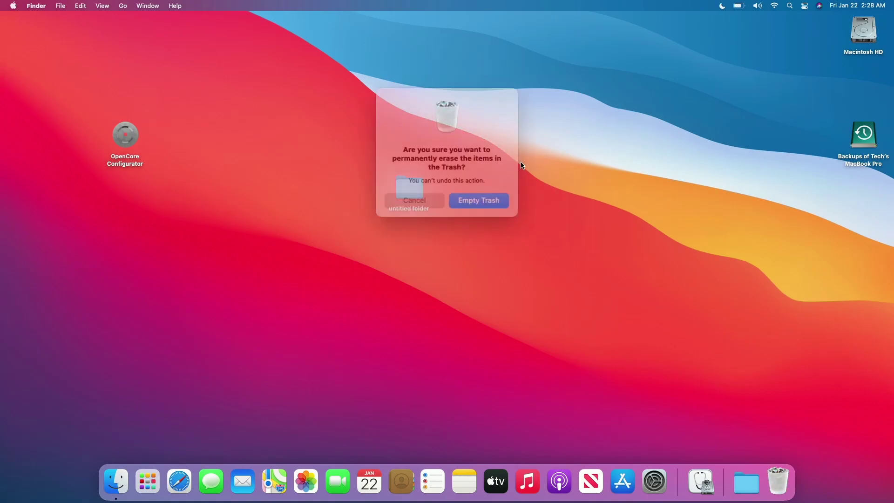
click(474, 193)
Move the desktop's OpenCore Configurator and untitled folder to the Trash
drag(52, 97, 547, 225)
right_click(414, 190)
click(436, 224)
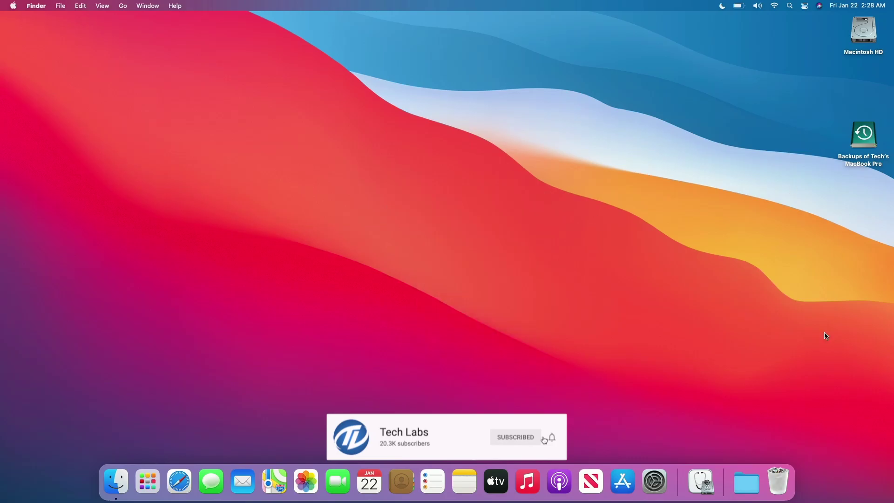
Move the untitled folder in Documents to the Trash
click(747, 493)
click(745, 484)
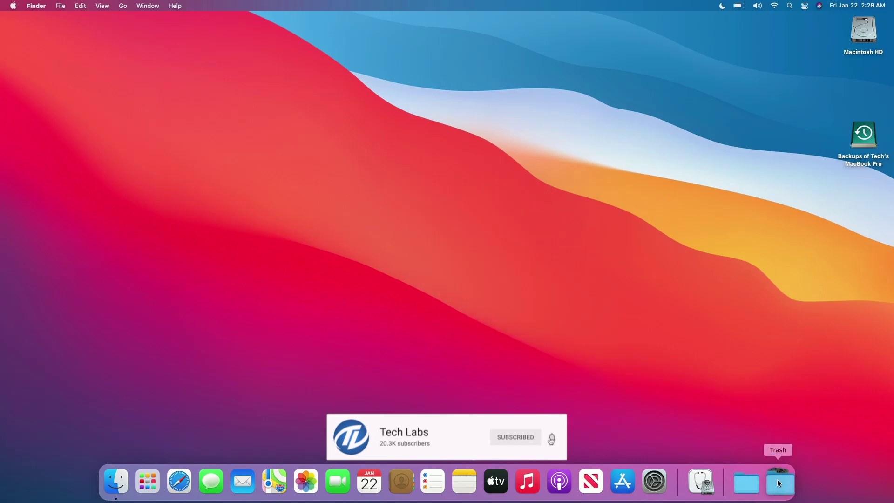
click(741, 484)
click(747, 442)
click(281, 166)
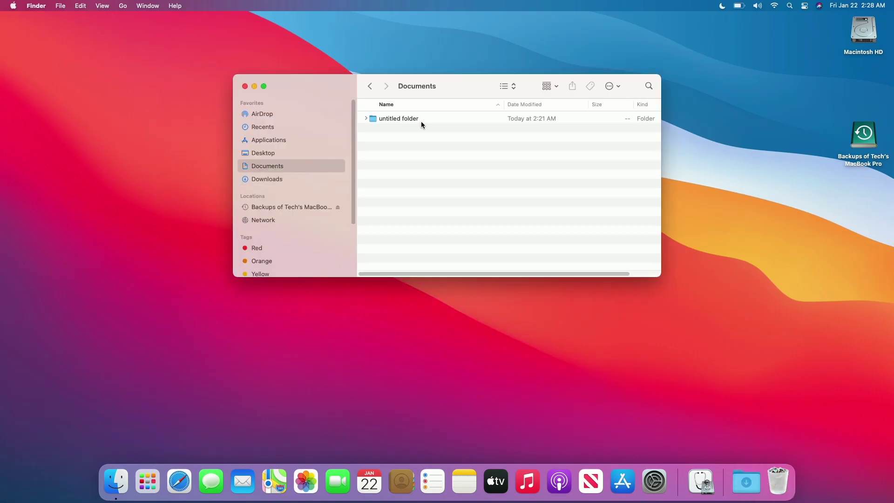
right_click(421, 118)
click(448, 140)
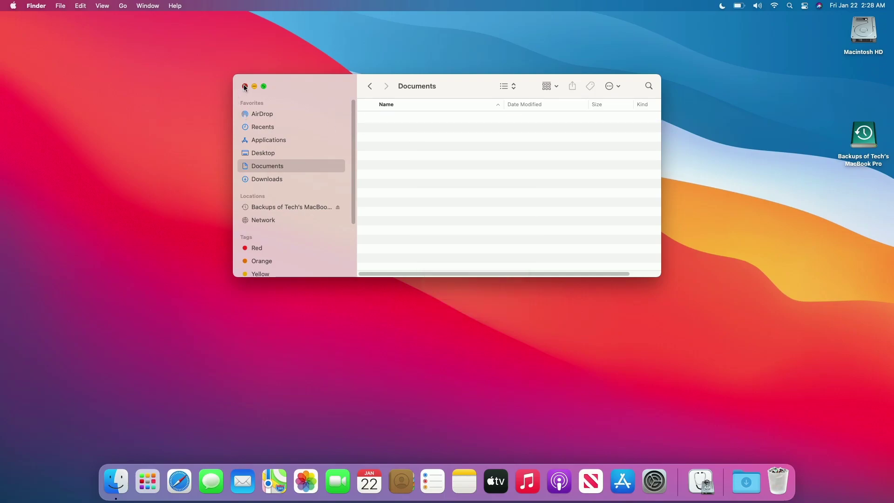
Empty the Trash again and remove Disk Utility from the Dock
click(245, 87)
right_click(777, 482)
click(788, 445)
click(475, 192)
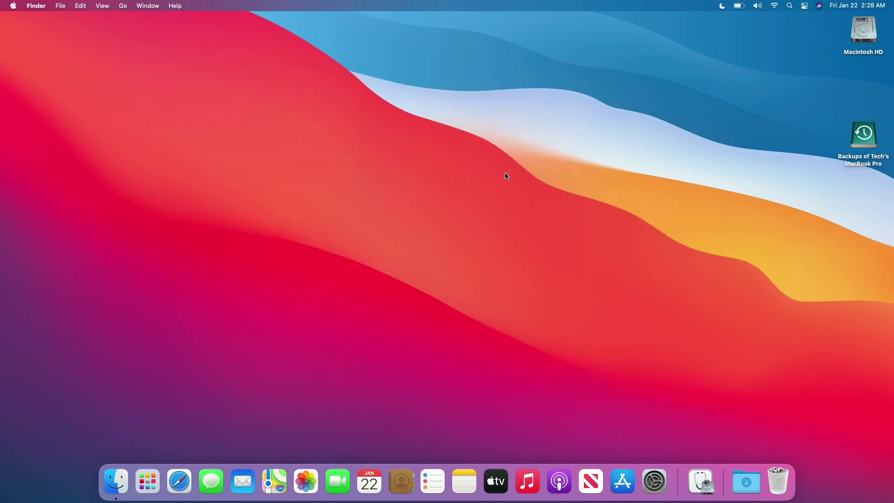
right_click(506, 176)
click(540, 234)
drag(701, 482, 605, 419)
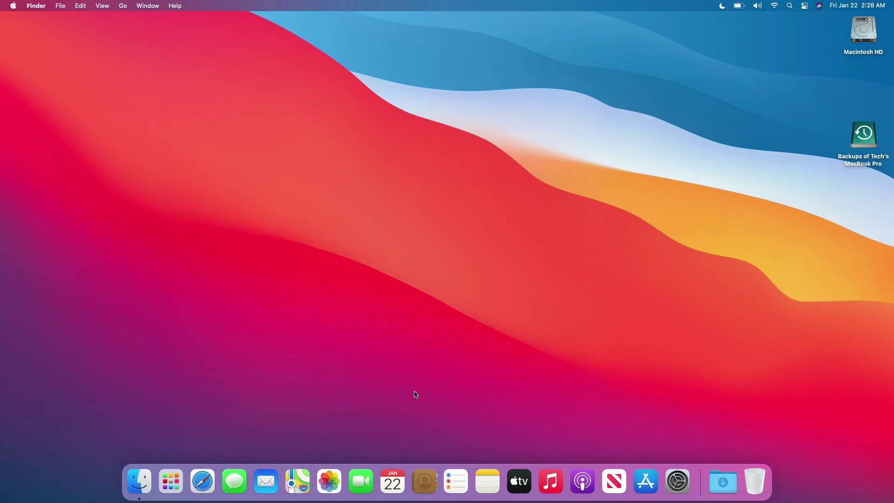
Launch Migration Assistant from Launchpad's Other folder, continue, and enter the administrator password
click(173, 484)
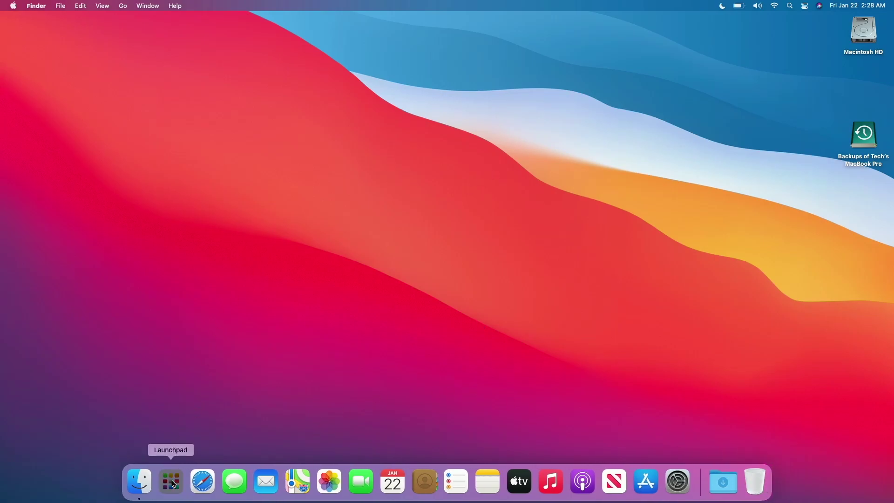
click(754, 298)
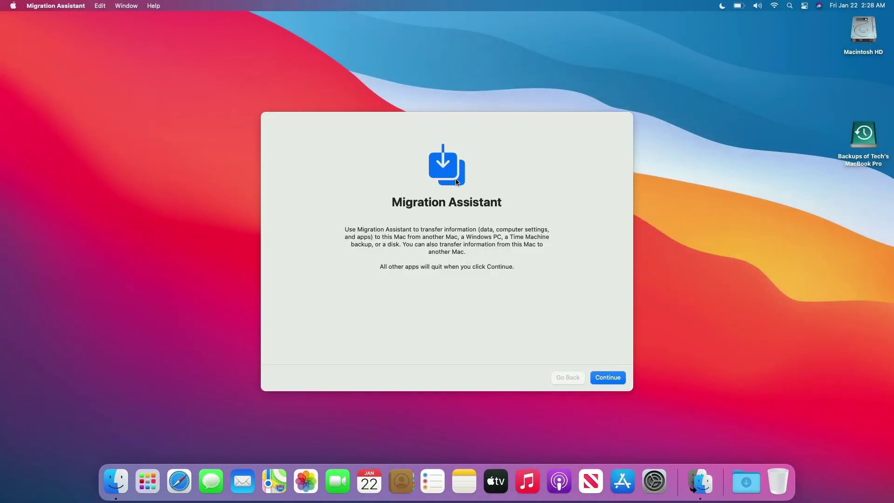
click(615, 377)
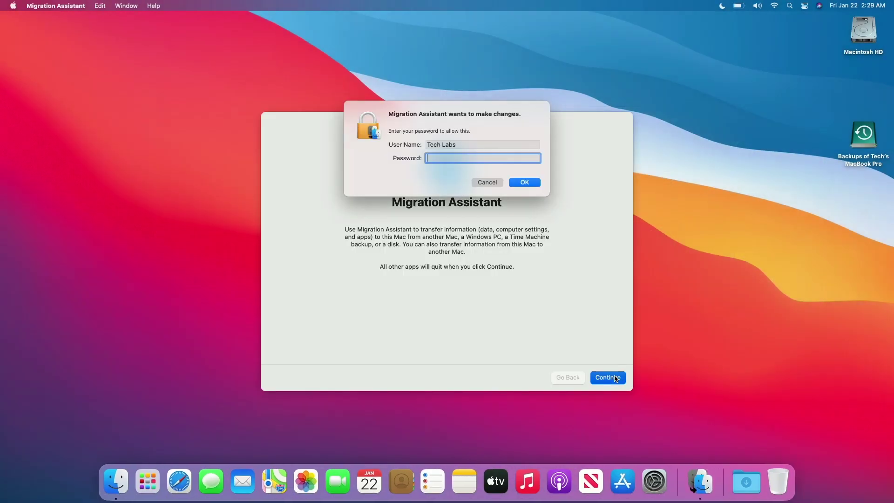
key(Return)
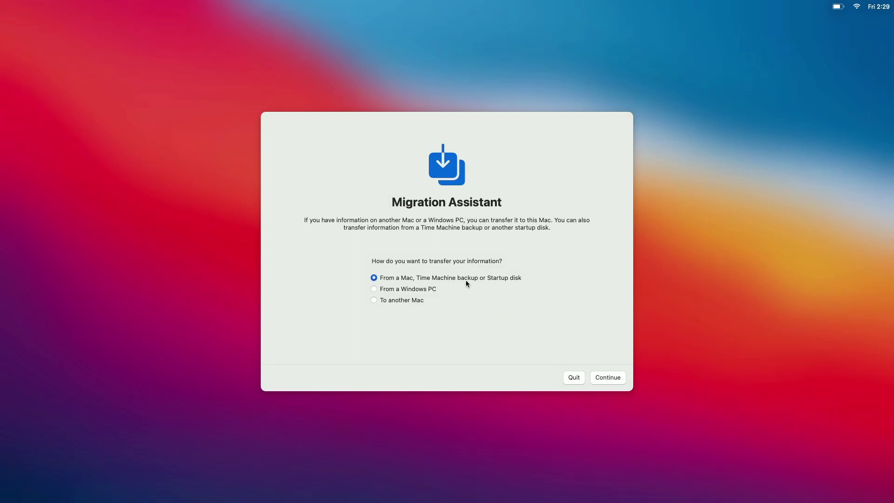
Choose Time Machine transfer, accept the battery warning, and select the backup disk as source
click(615, 379)
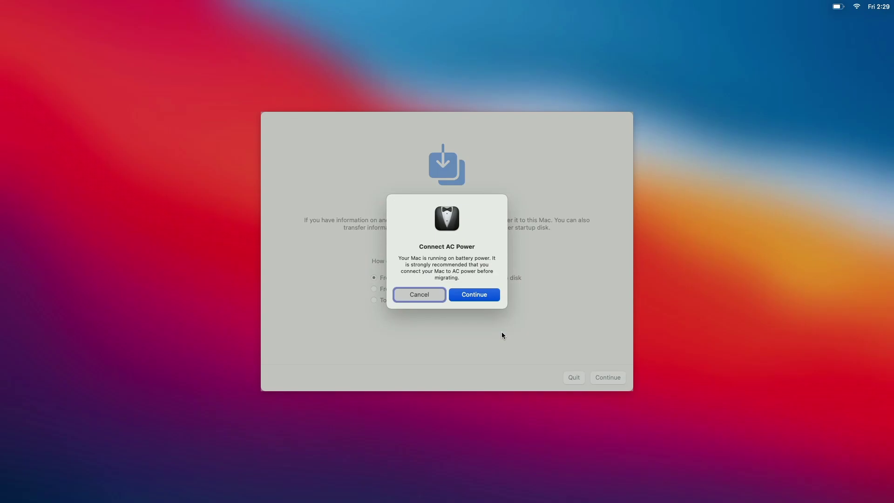
click(490, 295)
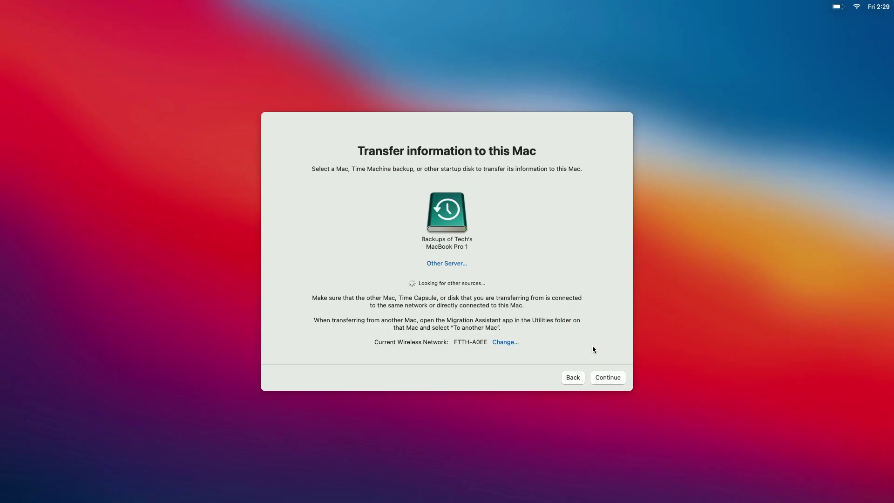
click(447, 214)
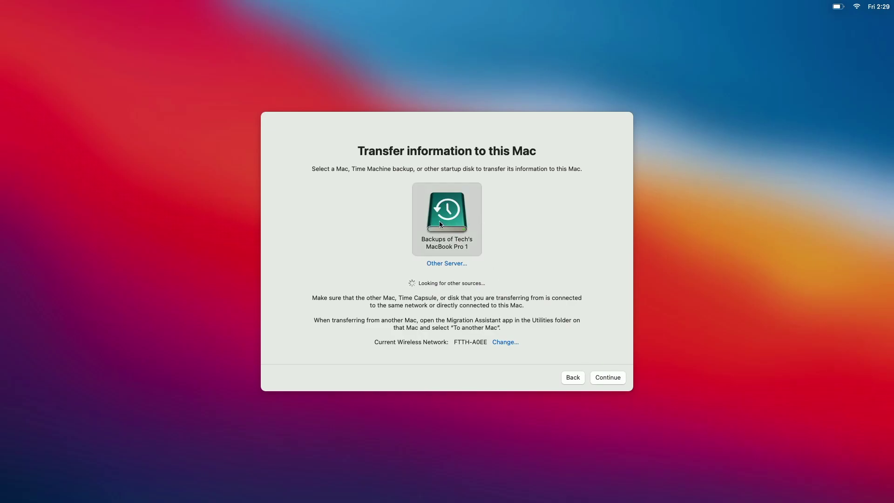
click(613, 378)
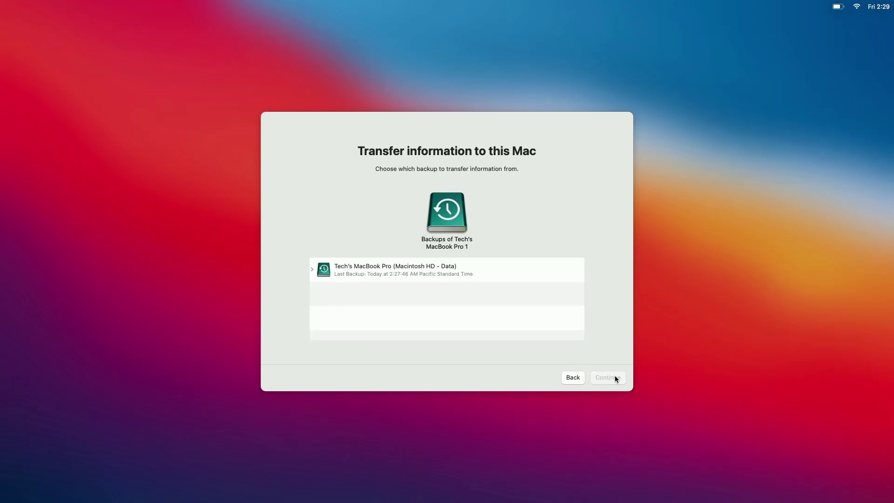
Pick the Macintosh HD - Data backup with all information and set the Administrator's password
click(425, 269)
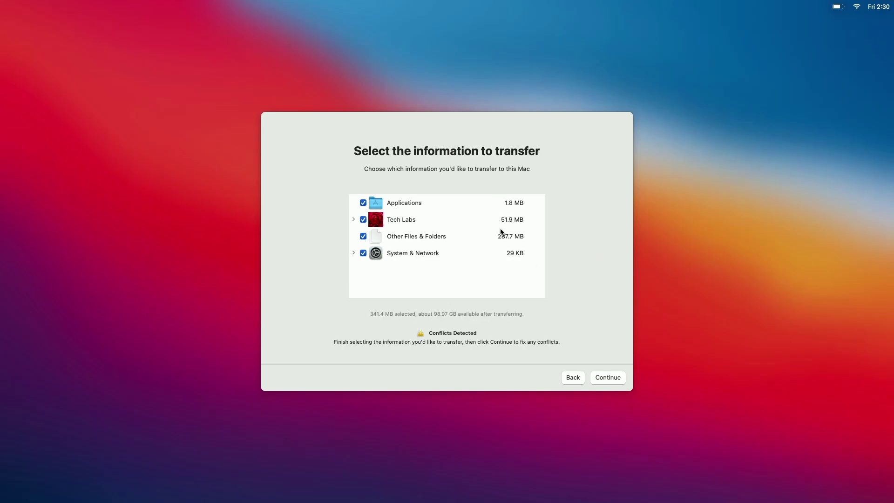
click(605, 378)
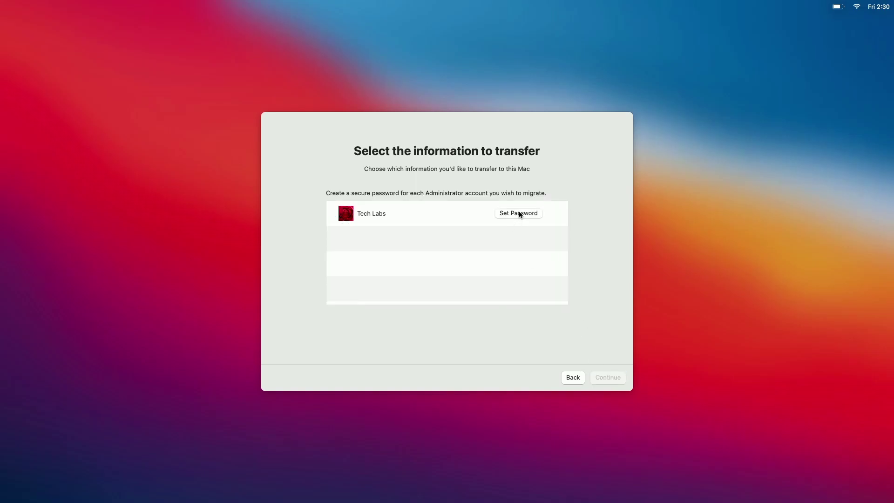
click(519, 213)
text(****)
key(Tab)
text(****)
click(530, 278)
click(603, 379)
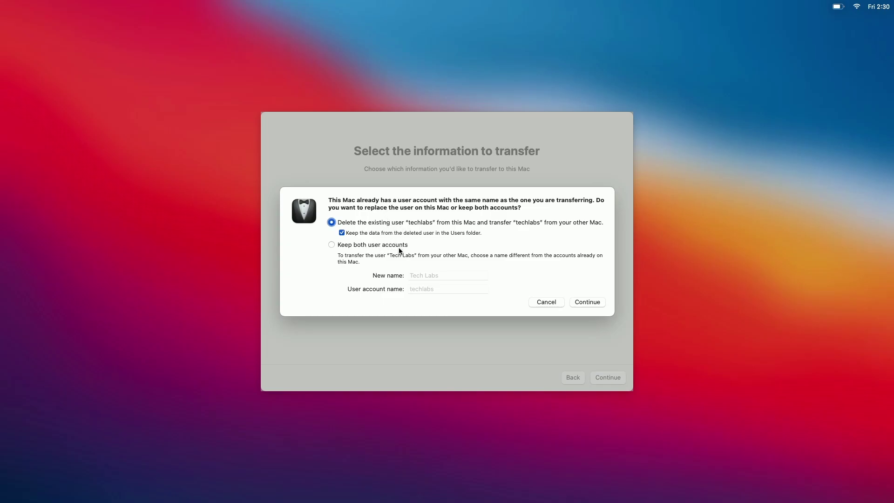
Delete the existing same-named user, authorize with the password, and start the transfer
click(590, 302)
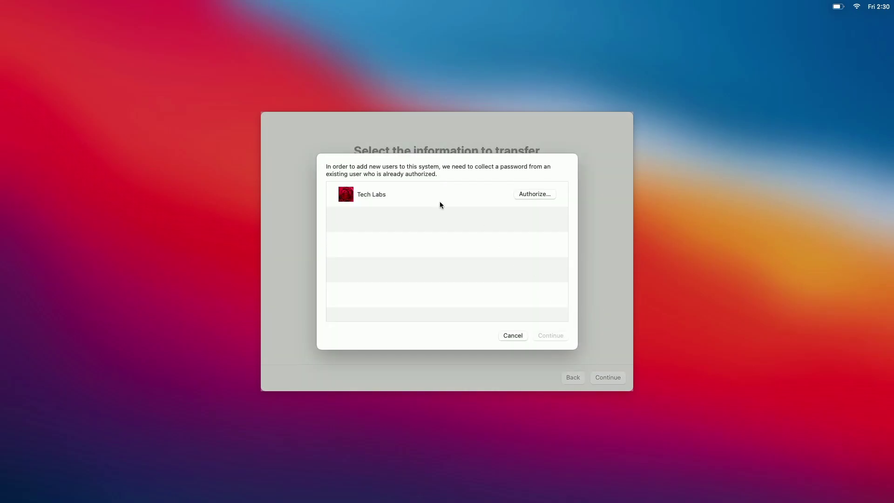
click(534, 194)
text(****)
key(Return)
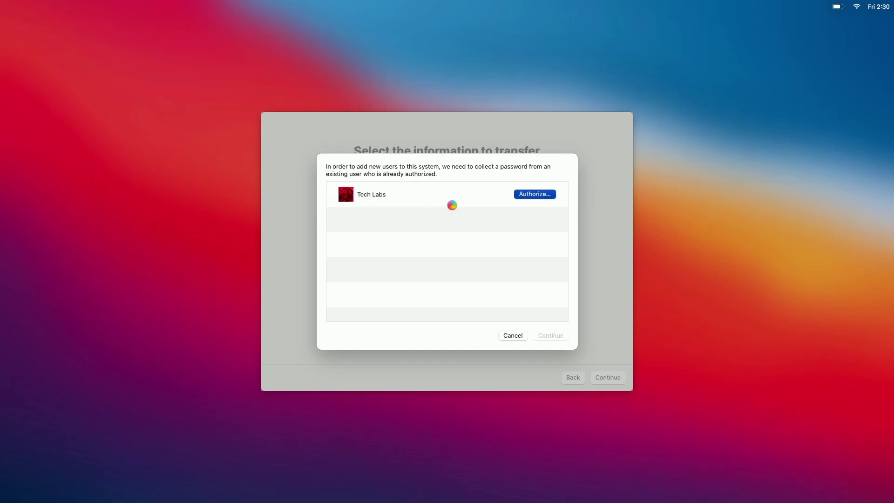
click(551, 335)
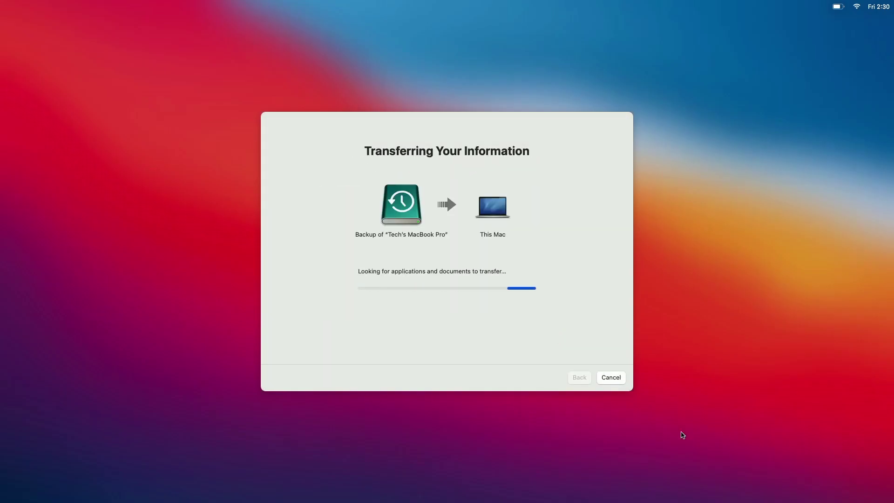
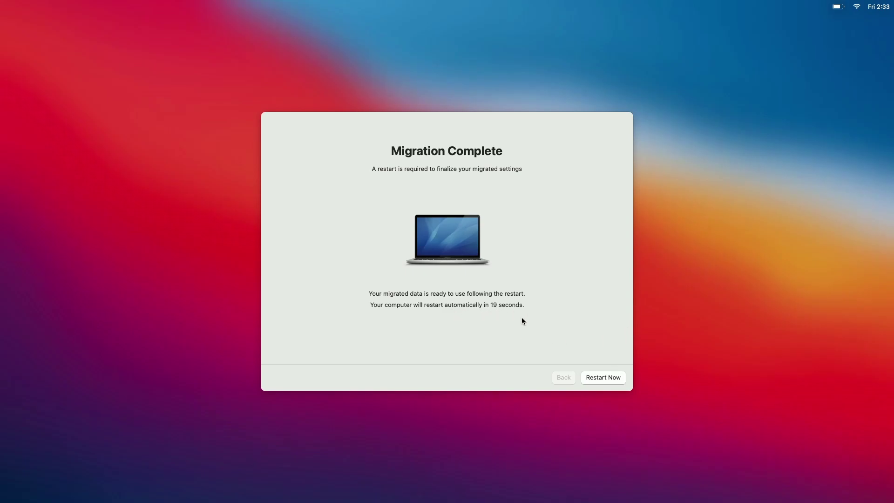
Restart the Mac after the migration and boot macOS from Macintosh HD in the boot picker
click(613, 376)
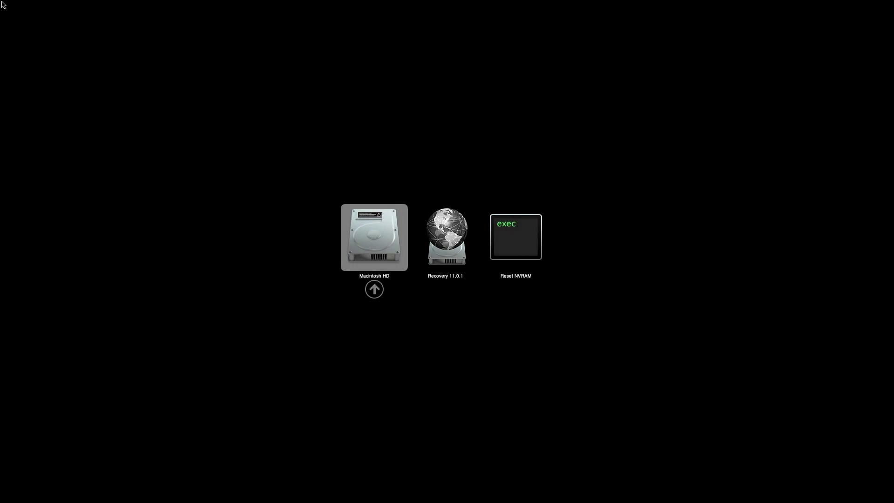
key(Return)
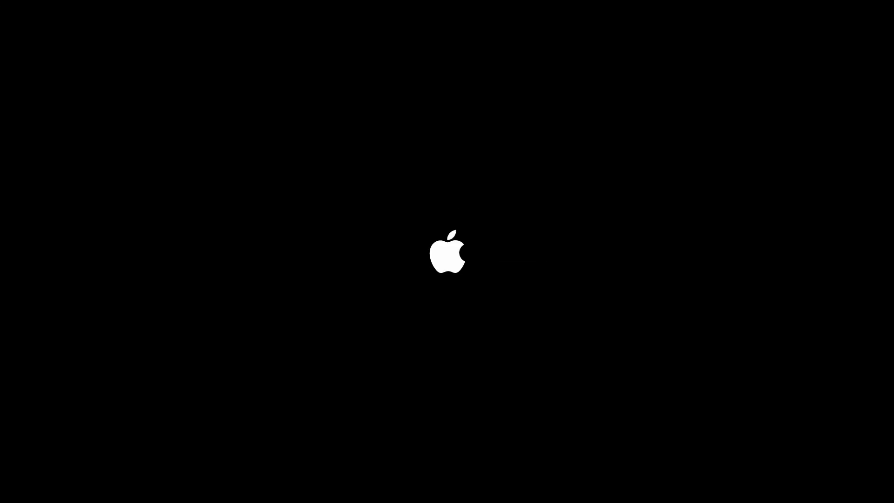